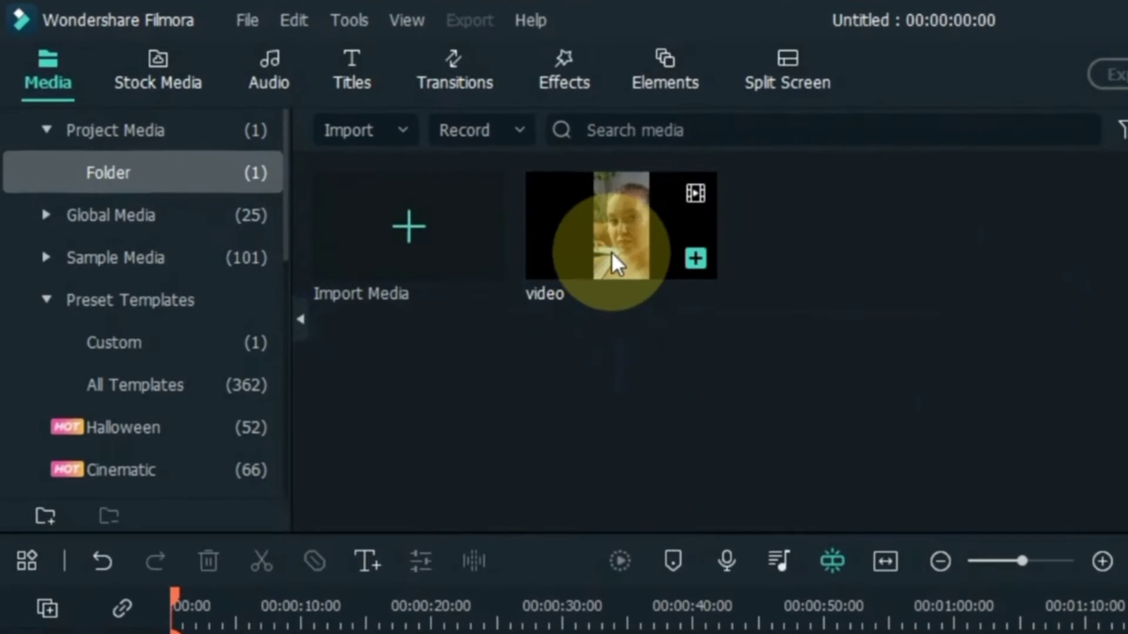
Drag the 'video' clip onto the timeline and match the project to 1080 x 2048 25fps.
drag(385, 177, 338, 314)
drag(532, 476, 158, 633)
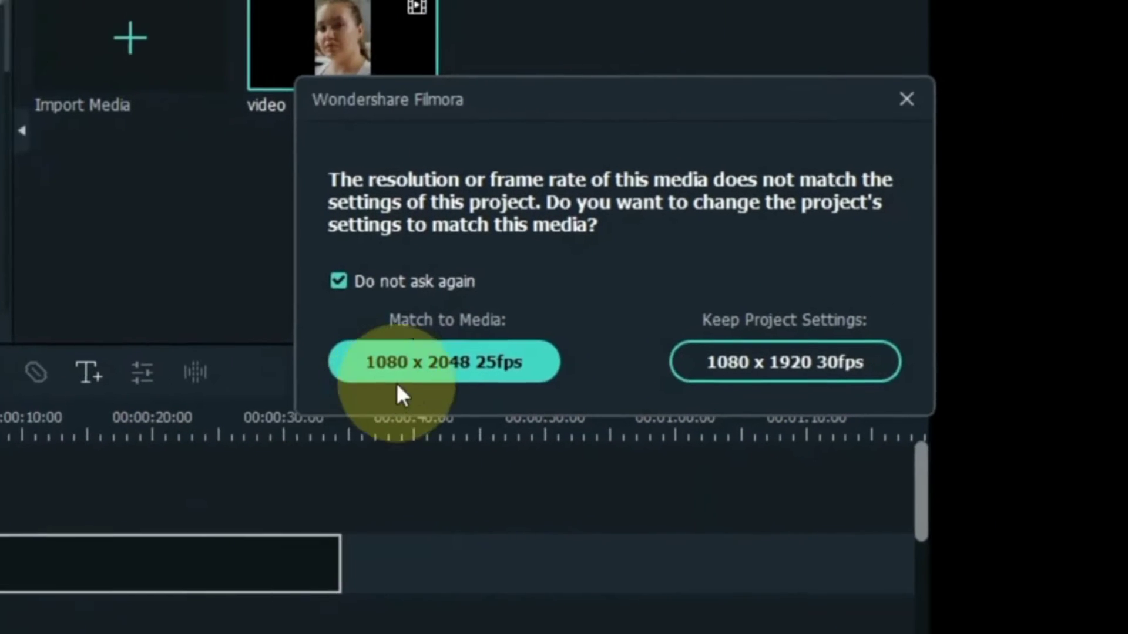
click(421, 377)
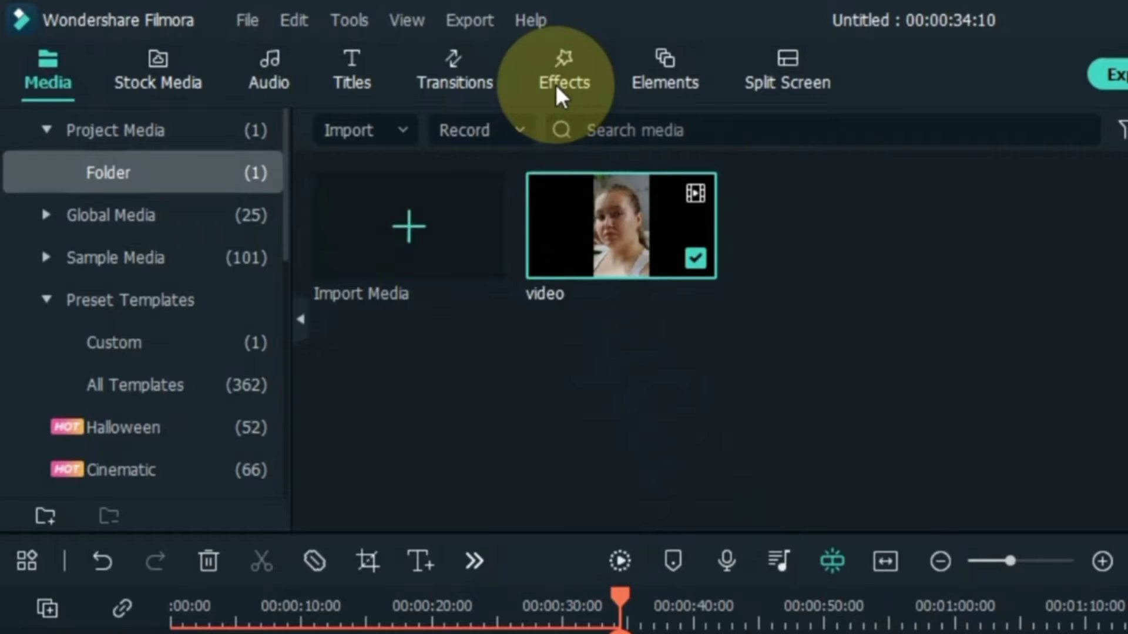
Search the Effects library for 'Beautify'.
click(561, 95)
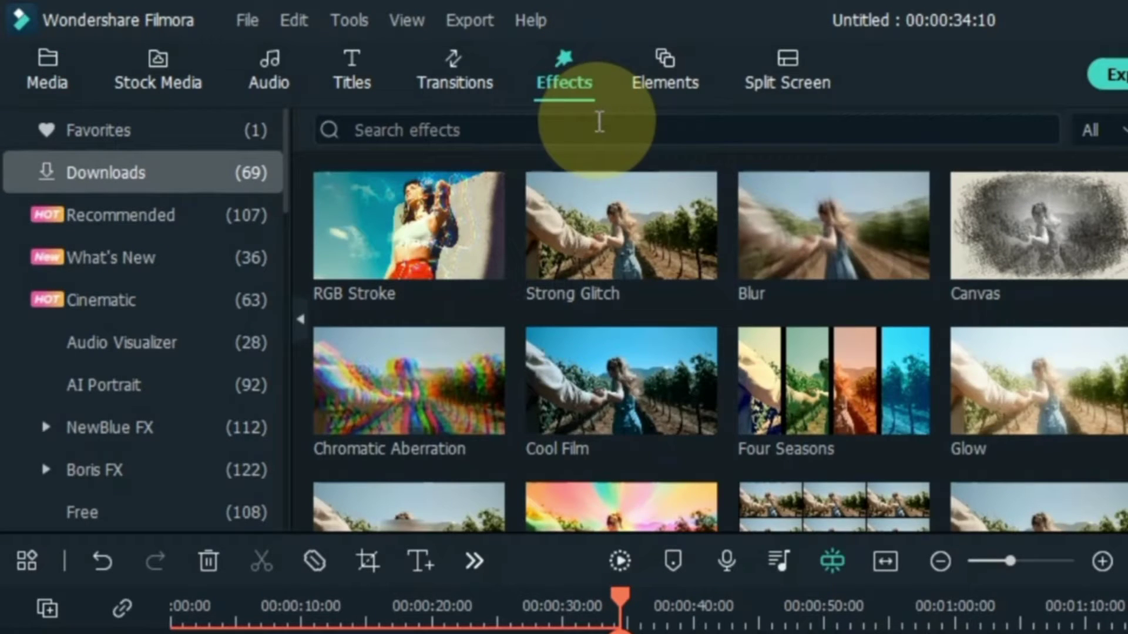
click(599, 127)
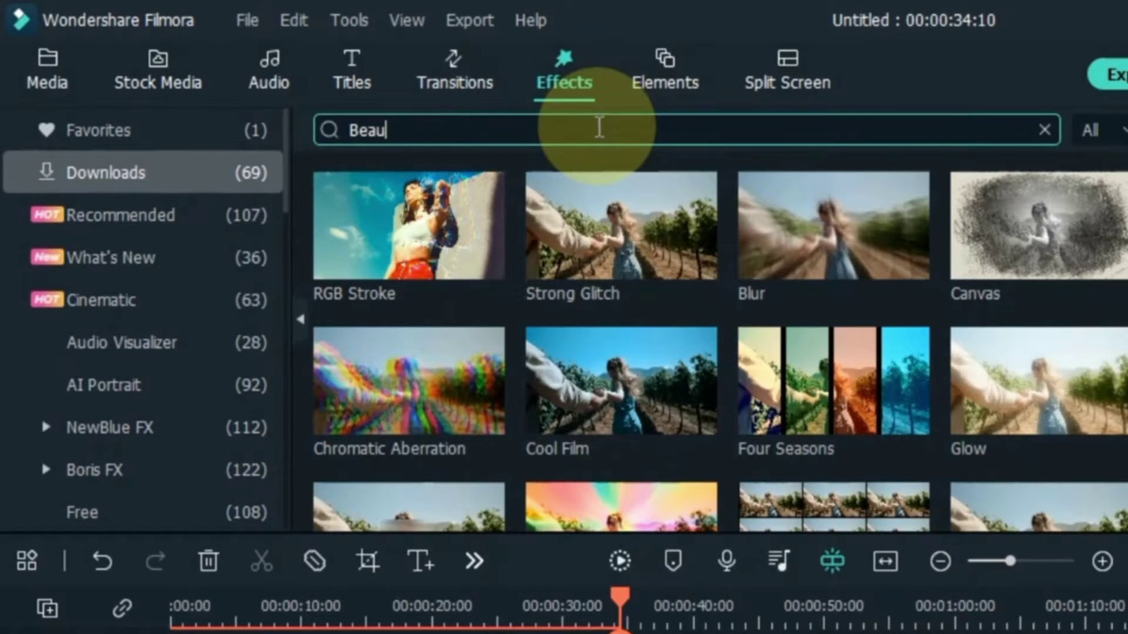
key(Return)
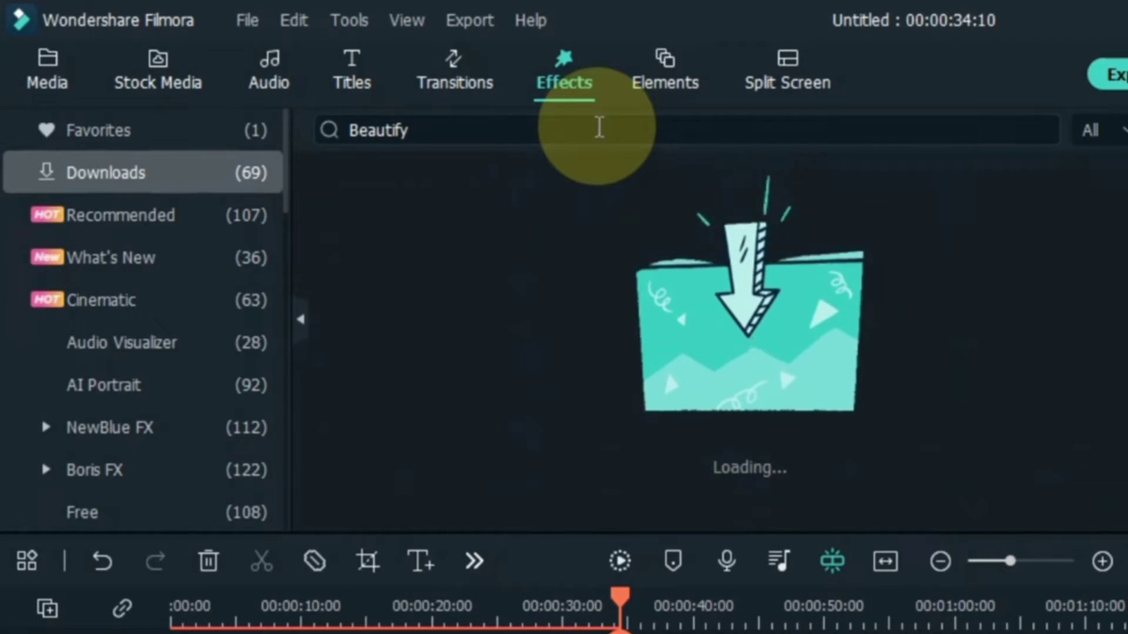
Put Beautify on track 2, stretch it to the clip's full length, and return the playhead to the start.
mouse_move(416, 252)
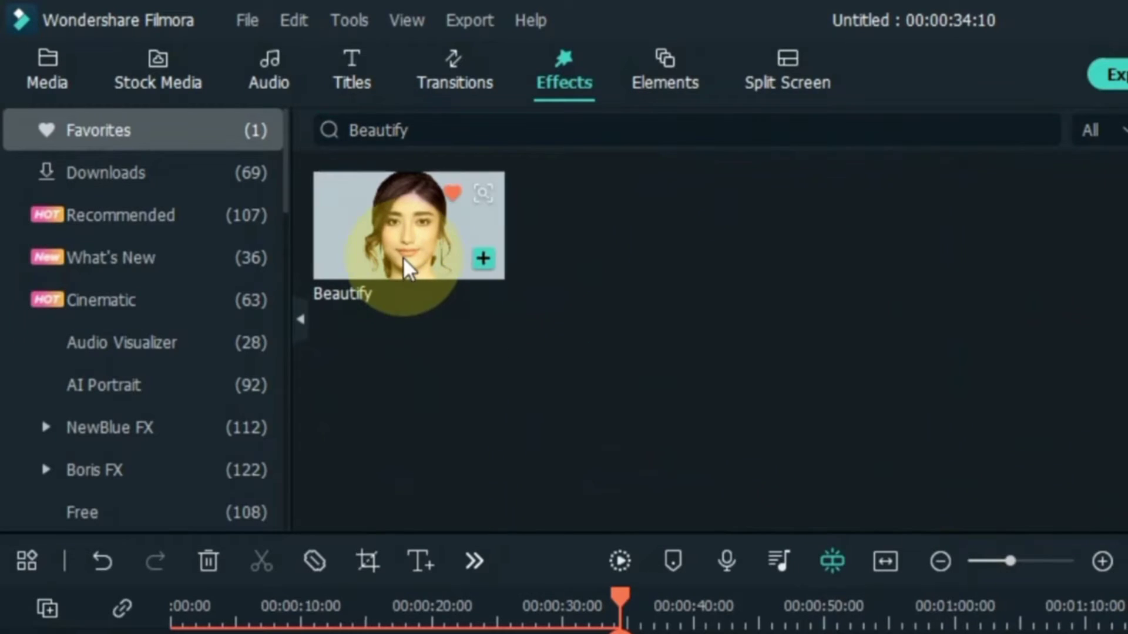
drag(411, 247, 182, 633)
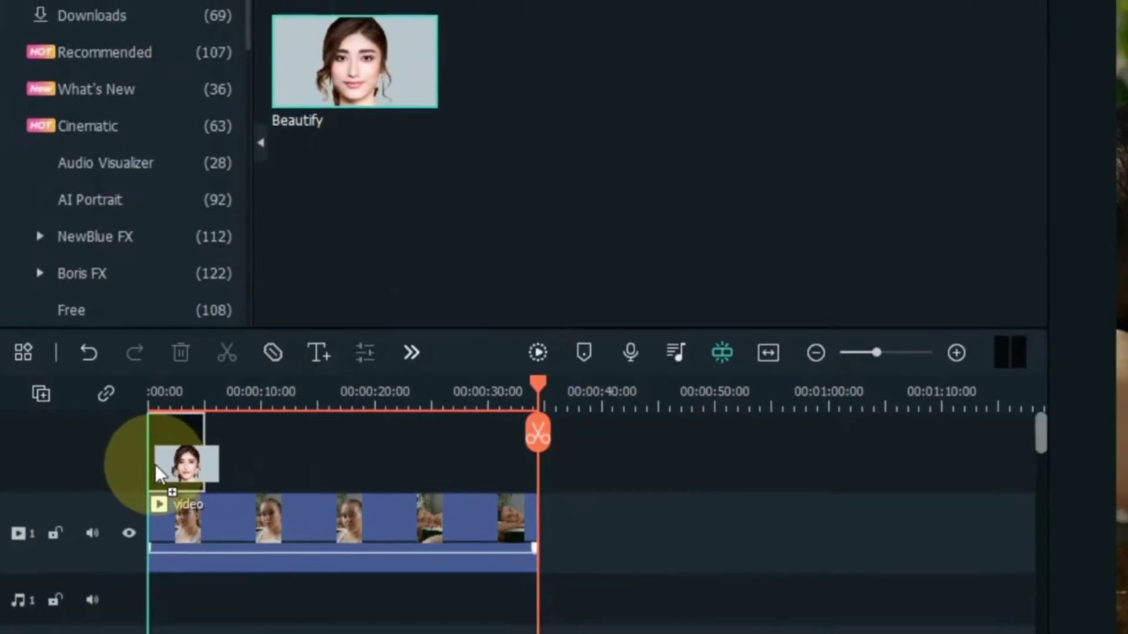
drag(155, 464, 286, 484)
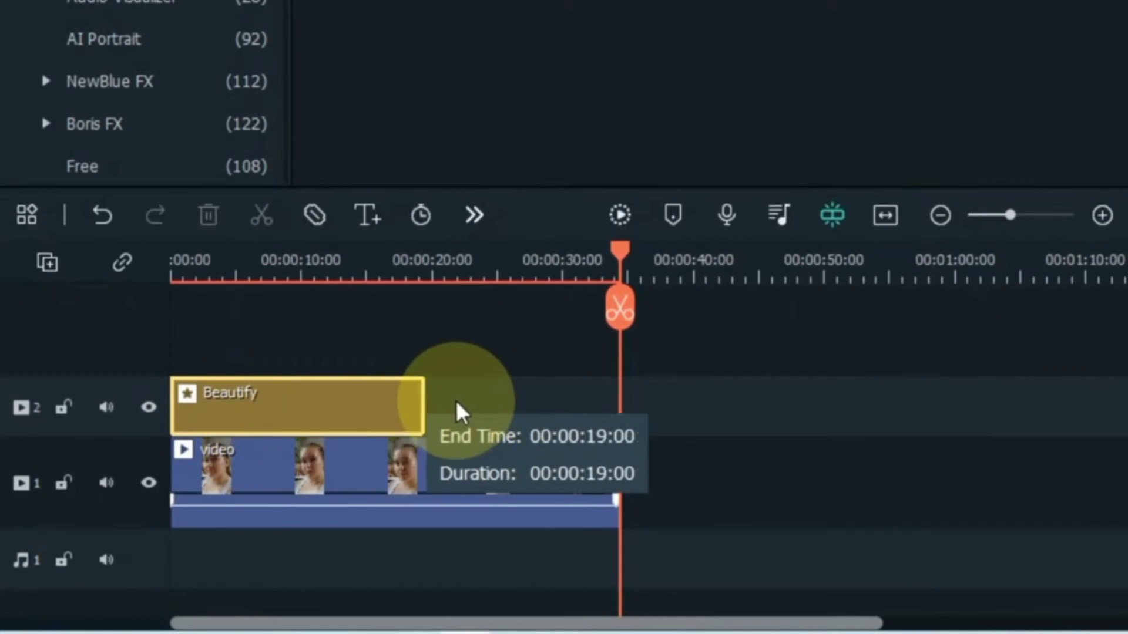
drag(457, 404, 619, 405)
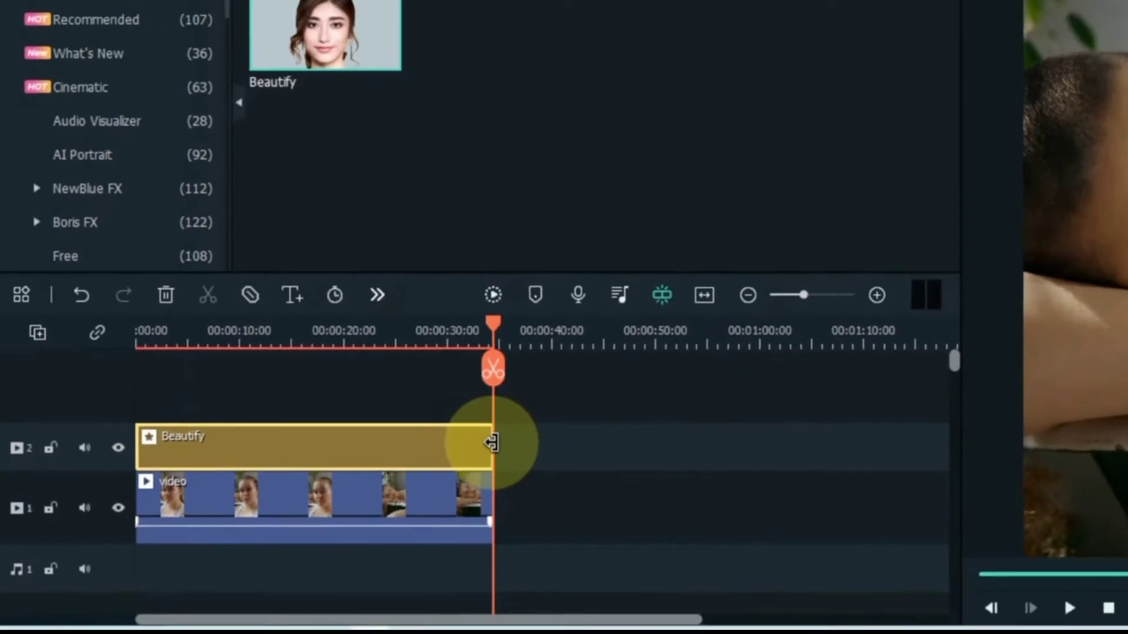
key(Home)
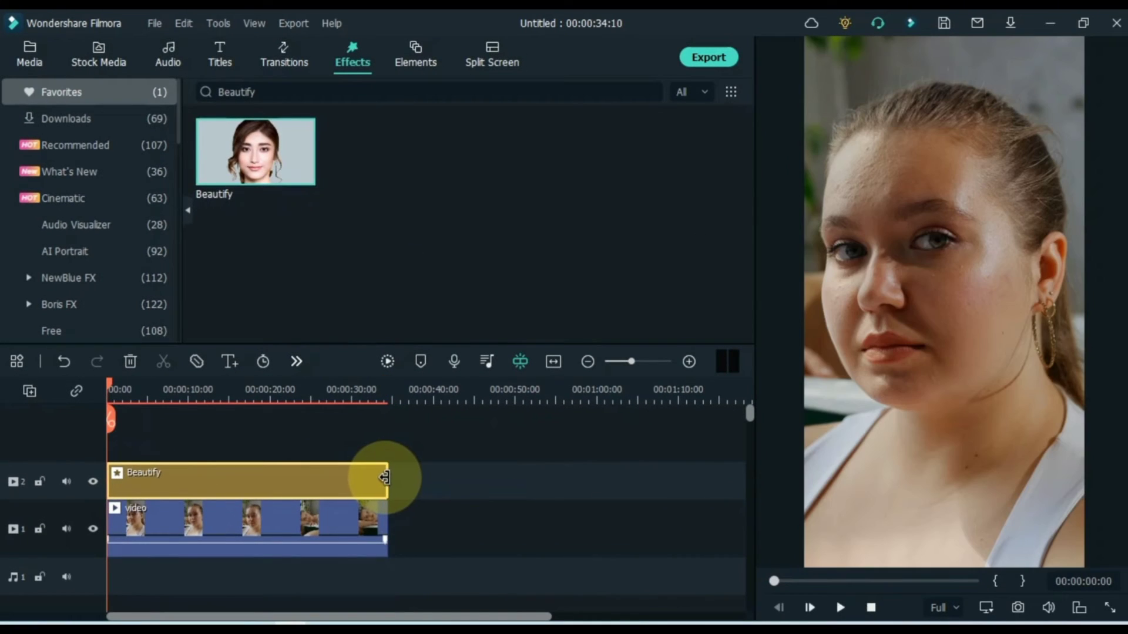
In Beautify's Beauty settings, set Redden 36, Smooth 100 and Whiten 64.
double_click(139, 479)
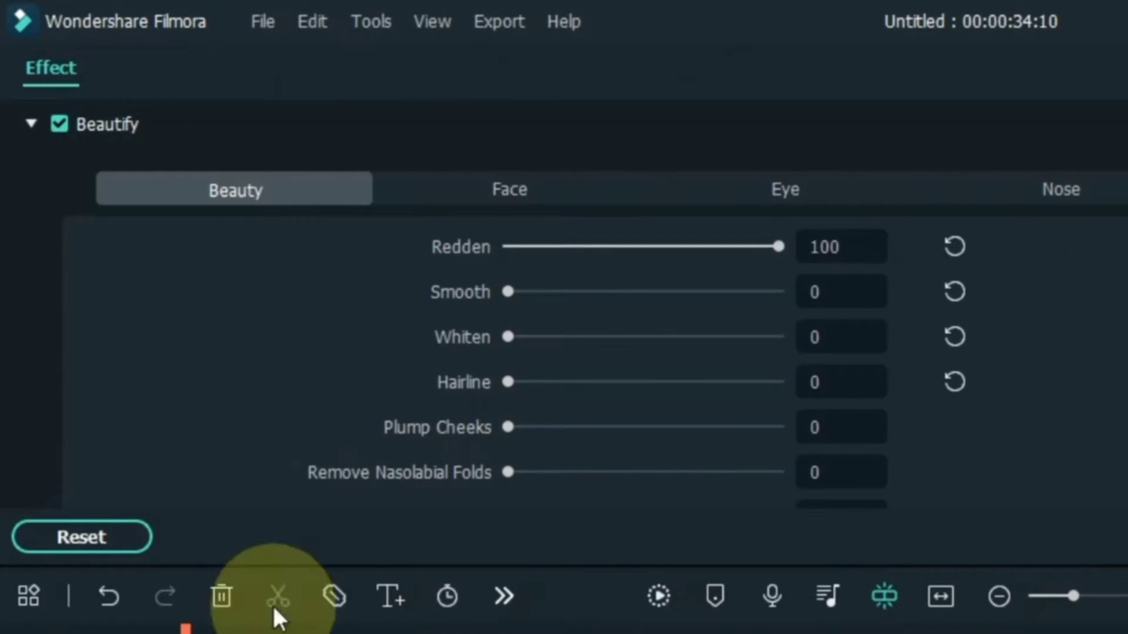
drag(779, 247, 653, 252)
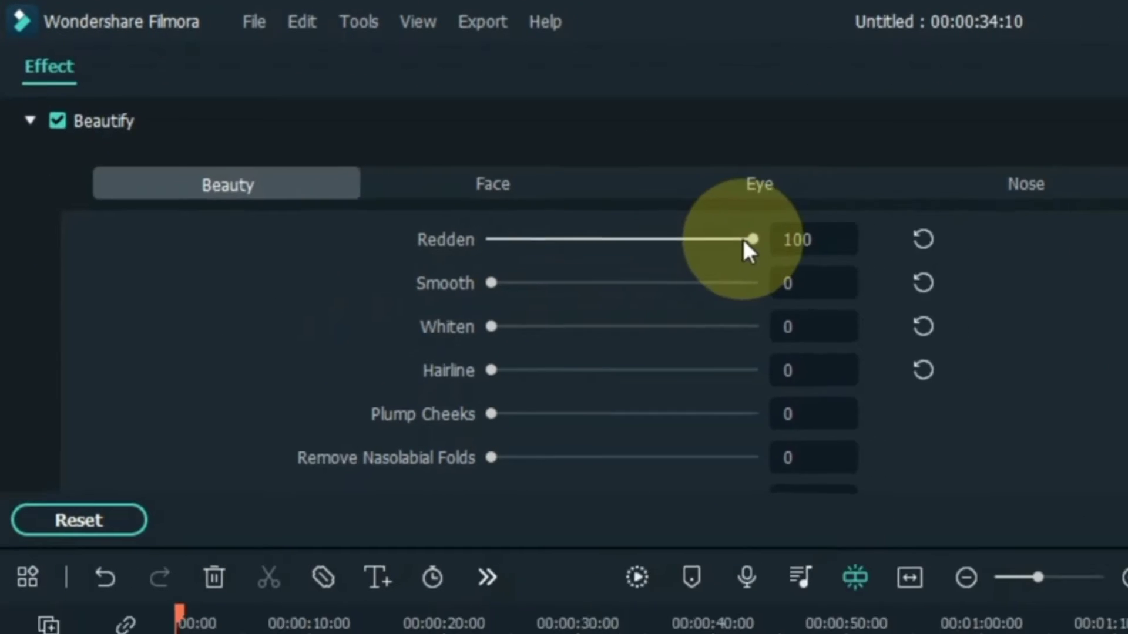
mouse_move(380, 156)
mouse_down()
mouse_move(292, 158)
mouse_move(526, 151)
mouse_move(338, 153)
mouse_move(367, 148)
mouse_up()
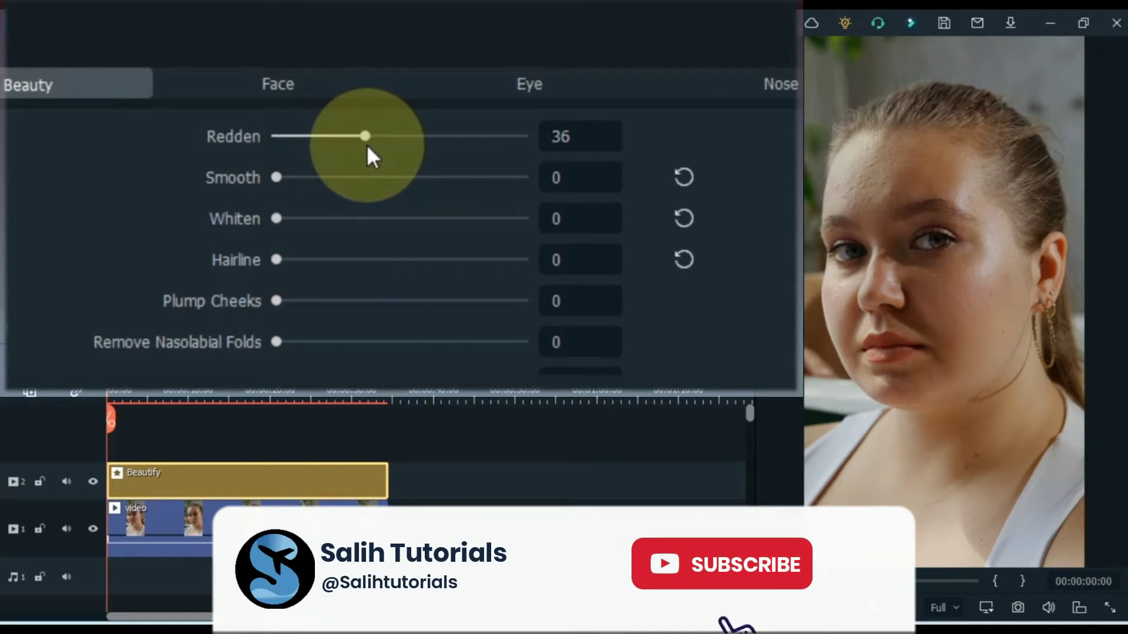
drag(277, 178, 537, 175)
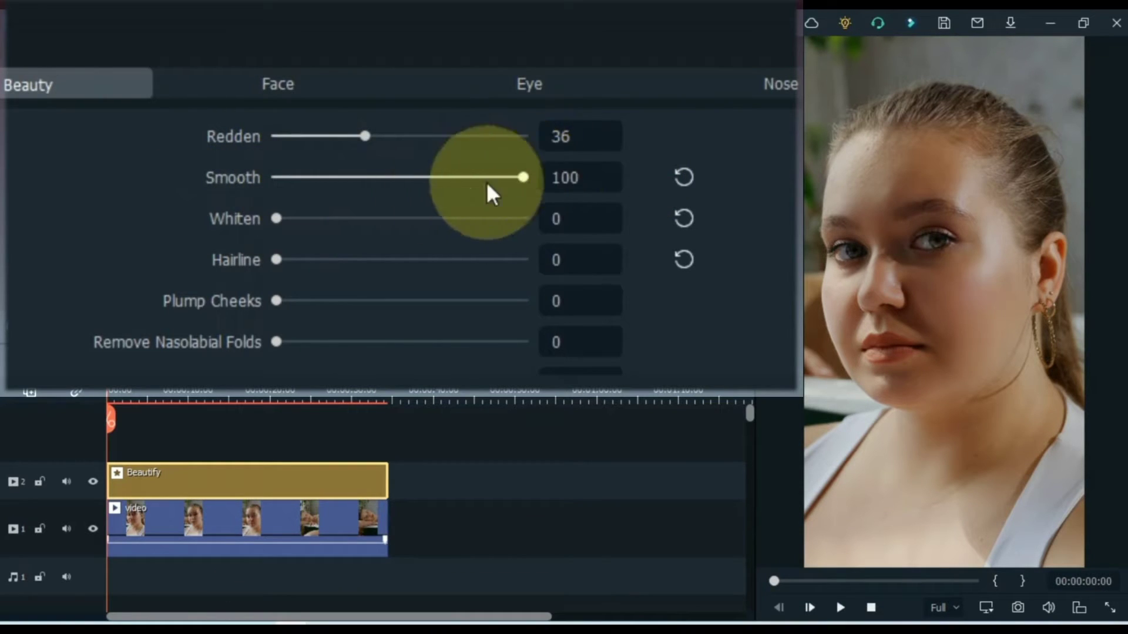
drag(275, 217, 434, 212)
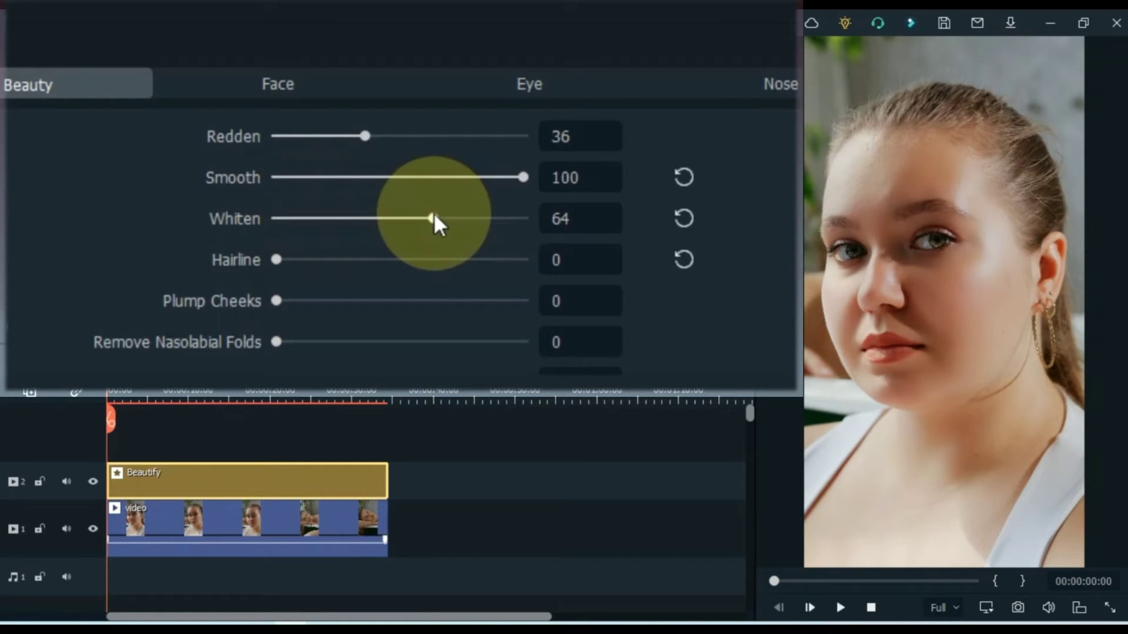
Set Plump Cheeks and Remove Nasolabial Folds to 100 and Whiten Teeth to 83.
drag(294, 260, 552, 297)
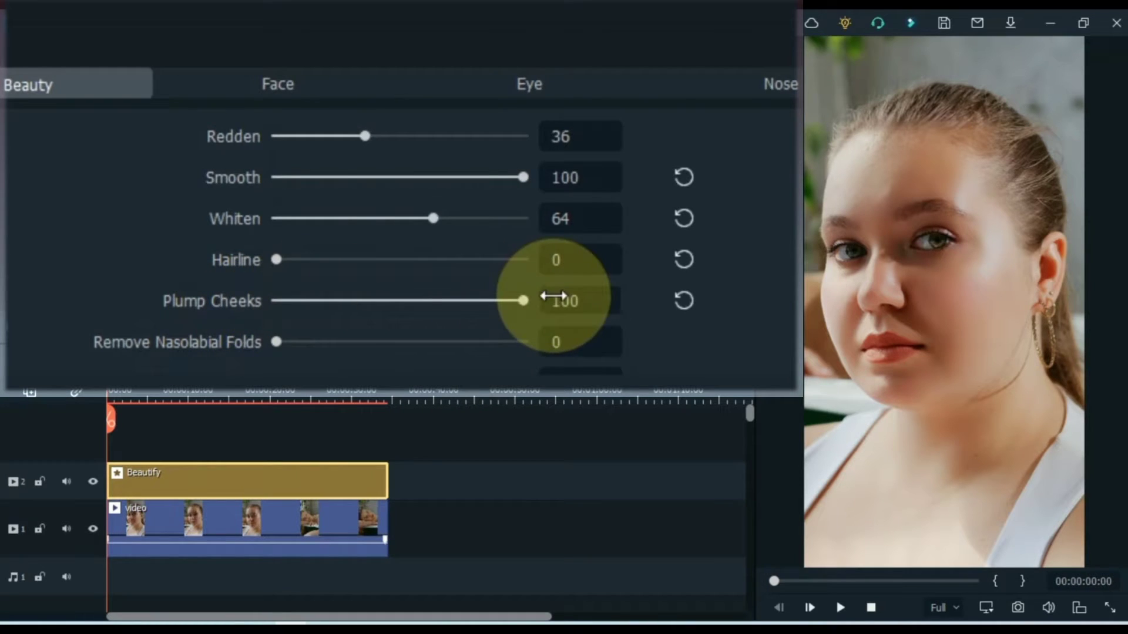
scroll(131, 317, down, 2)
drag(276, 224, 559, 224)
drag(285, 269, 484, 261)
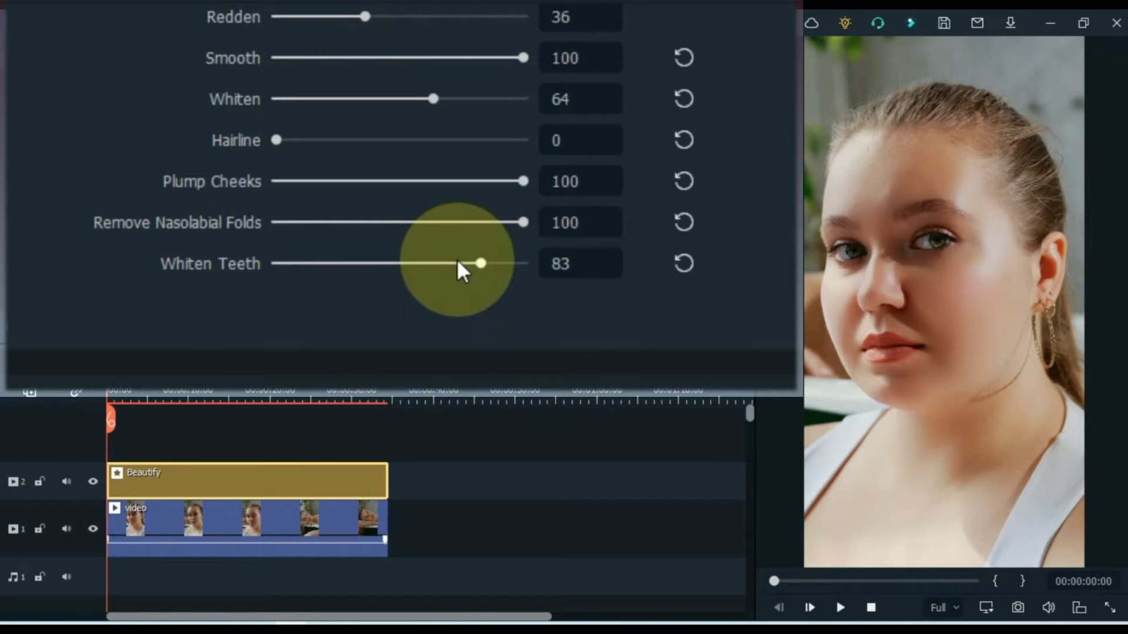
scroll(176, 247, up, 3)
In the Face tab, set Narrow Face and Philtrum Length to 100.
click(258, 86)
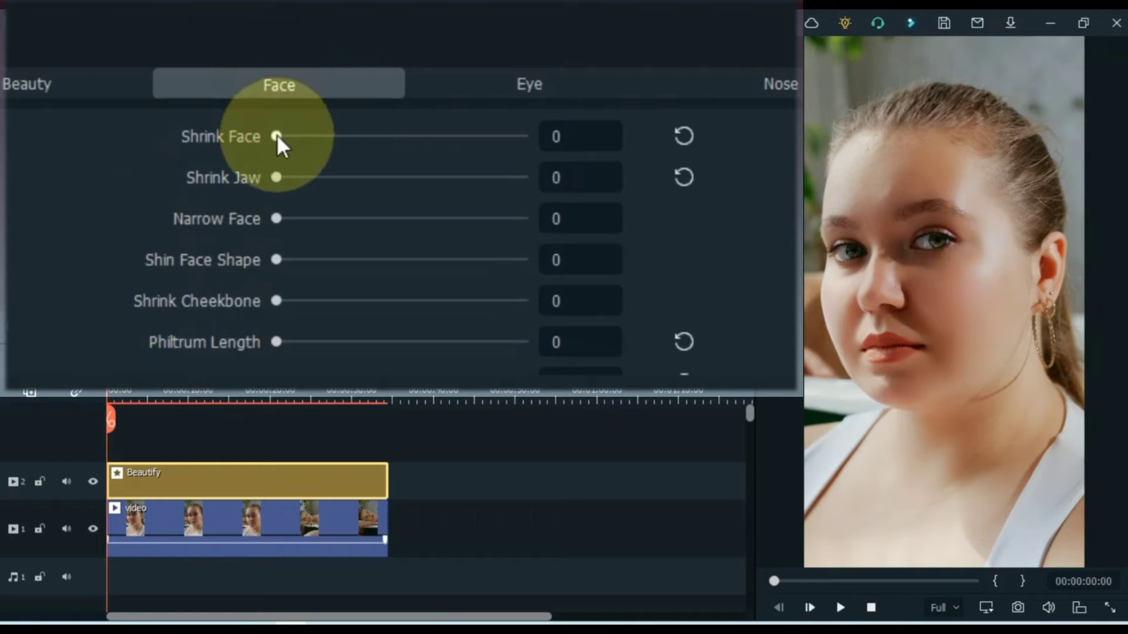
drag(294, 133, 554, 248)
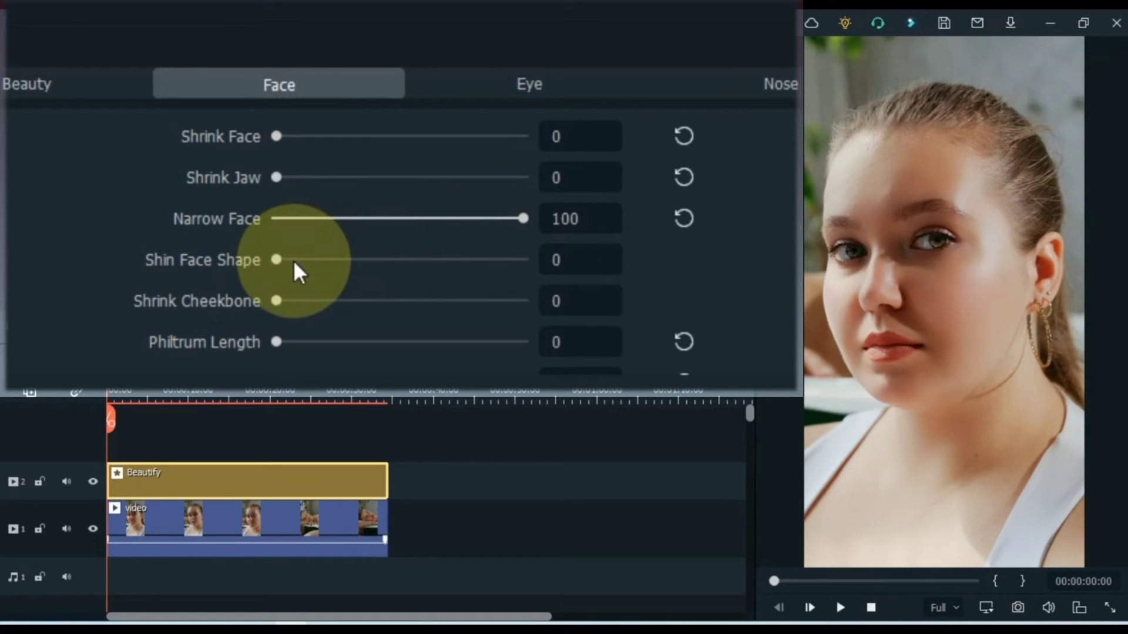
drag(282, 261, 599, 366)
Set Mouth Type to 42 and Chin Length to 78.
scroll(171, 290, down, 2)
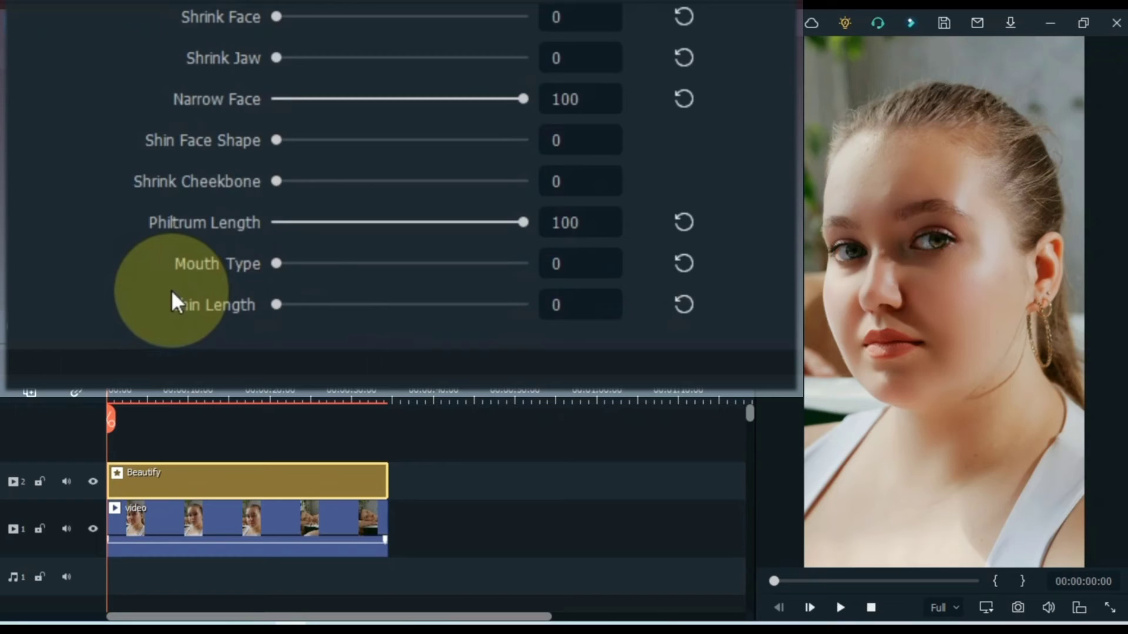
drag(293, 266, 521, 299)
drag(431, 293, 381, 312)
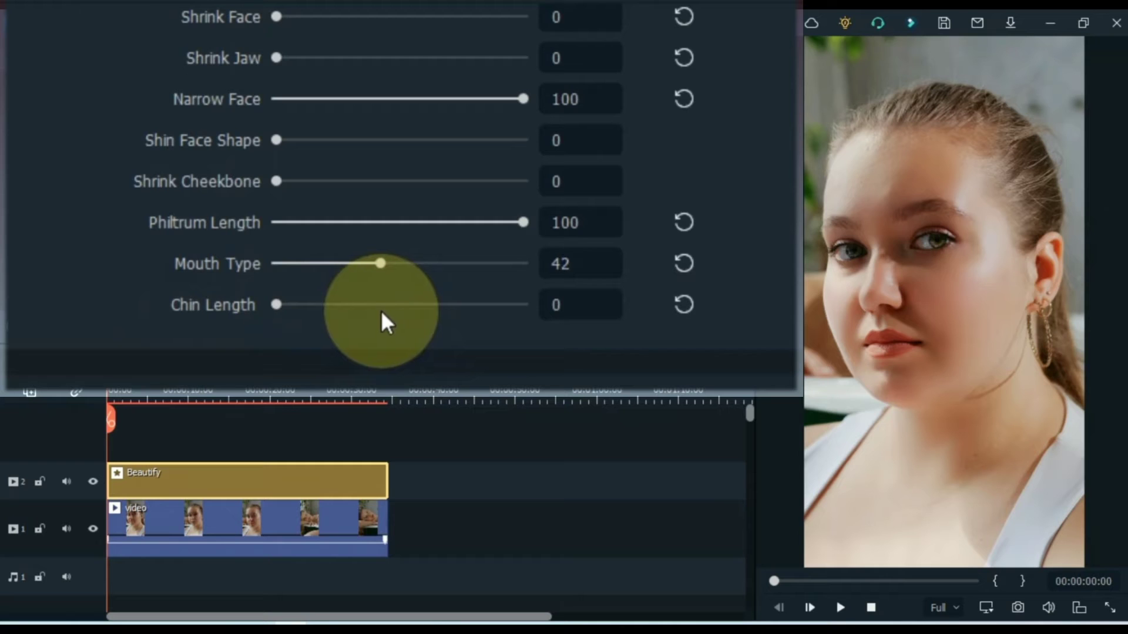
drag(288, 303, 501, 329)
drag(338, 347, 472, 339)
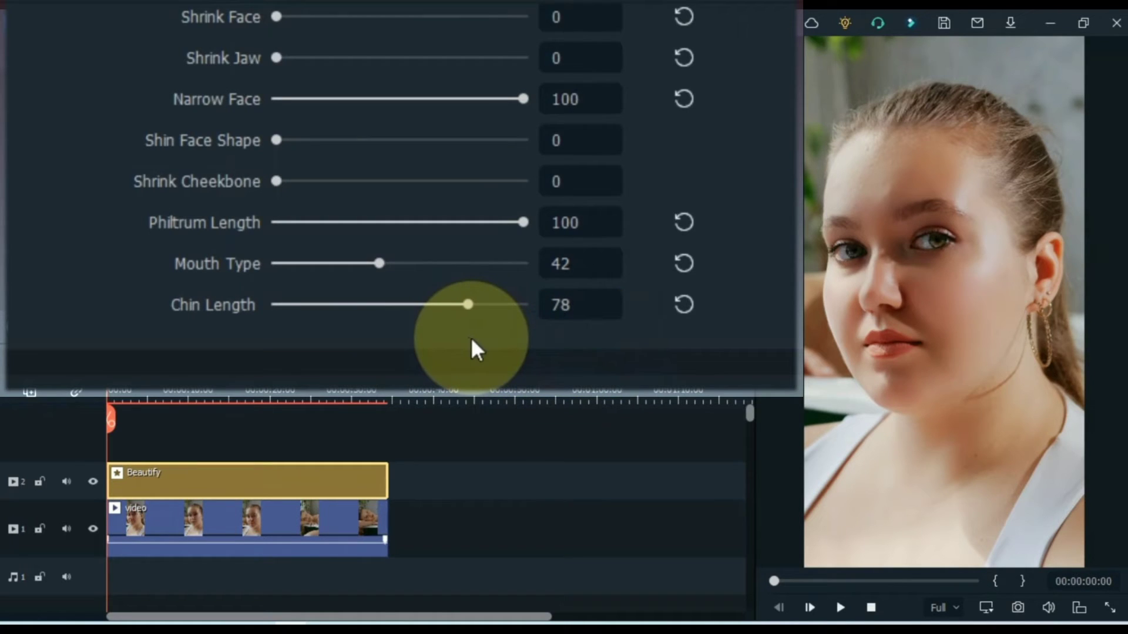
scroll(787, 252, up, 3)
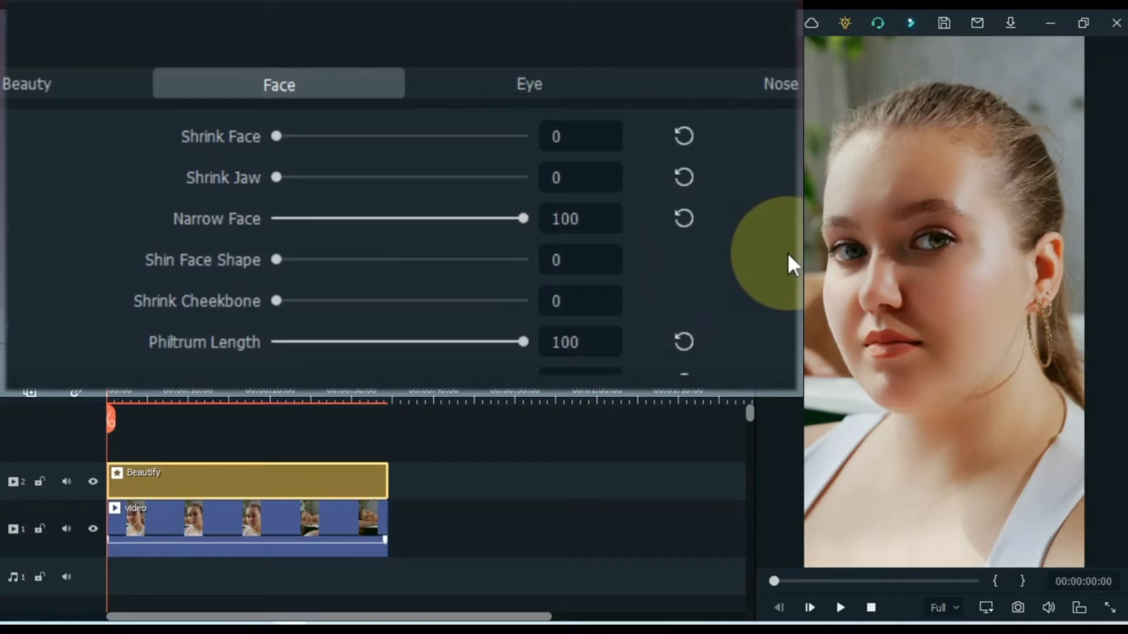
In the Eye tab, set Enlarge Eye 100 and Round Eye 36, leaving Eye Angle at 0.
click(524, 90)
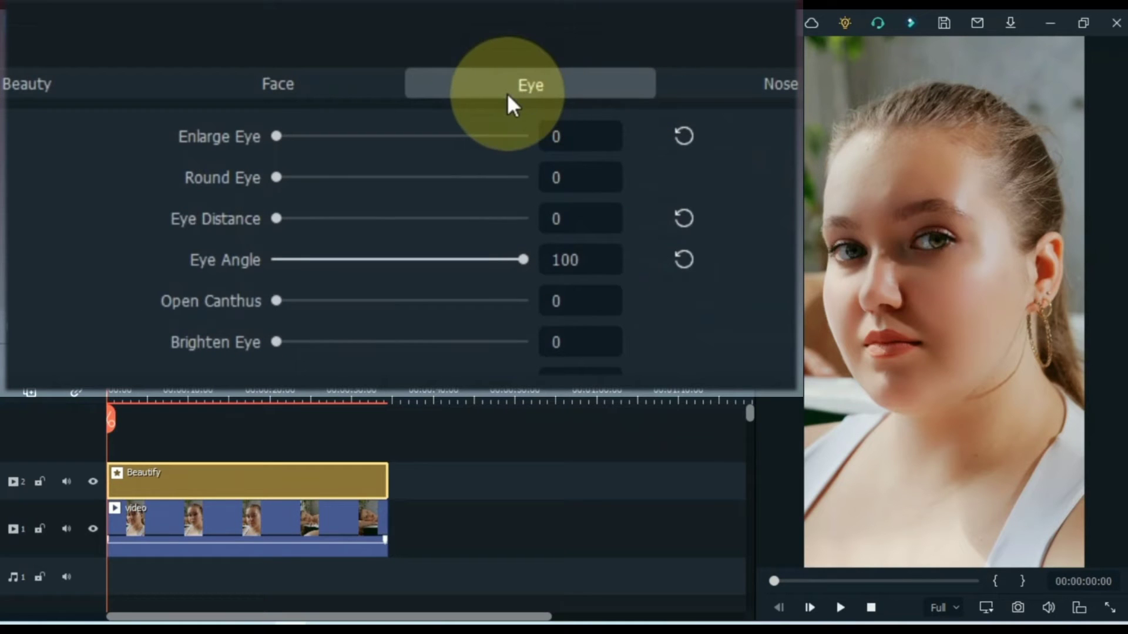
drag(282, 136, 542, 134)
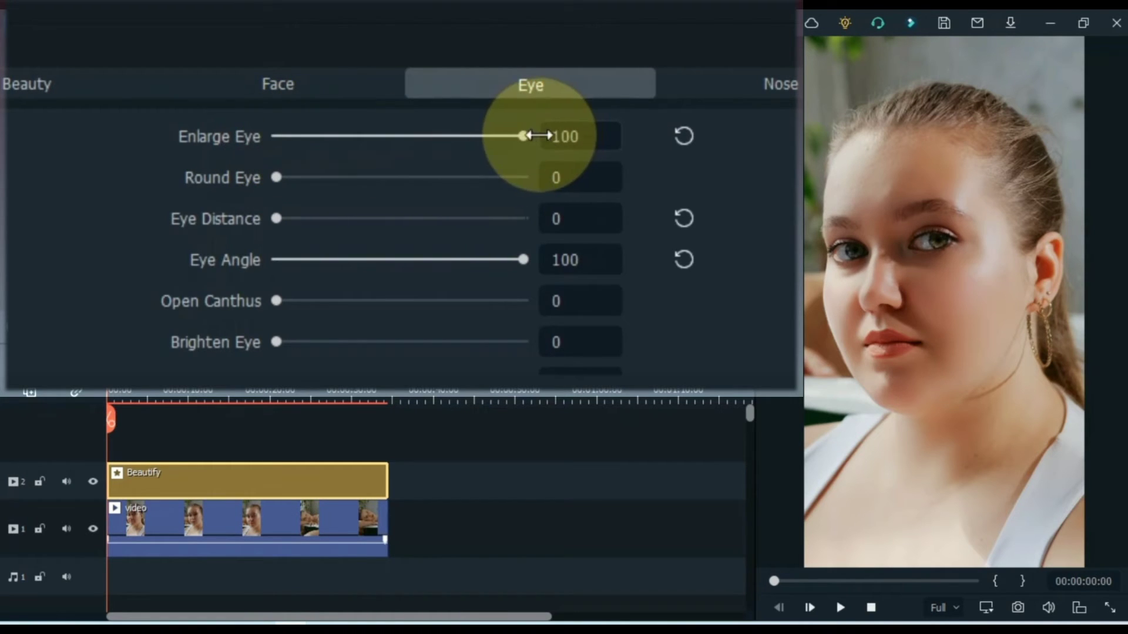
drag(281, 180, 372, 201)
click(300, 220)
drag(300, 220, 196, 262)
Set Open Canthus, Brighten Eye, Remove Dark Circles and Open External Canthus to 100.
drag(290, 302, 551, 288)
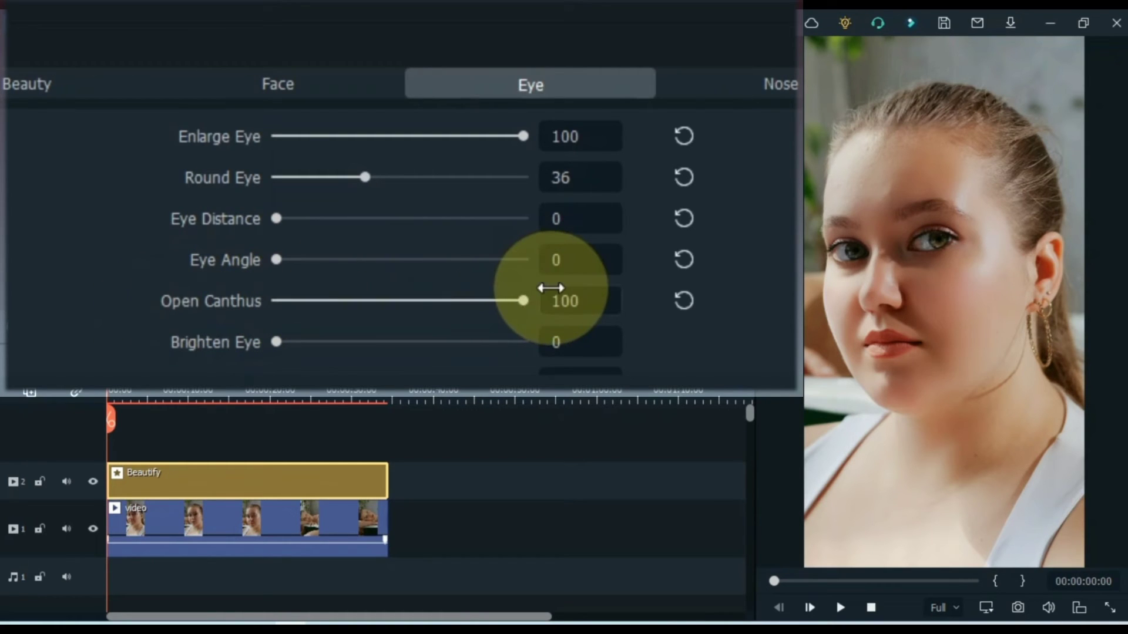
scroll(175, 315, down, 2)
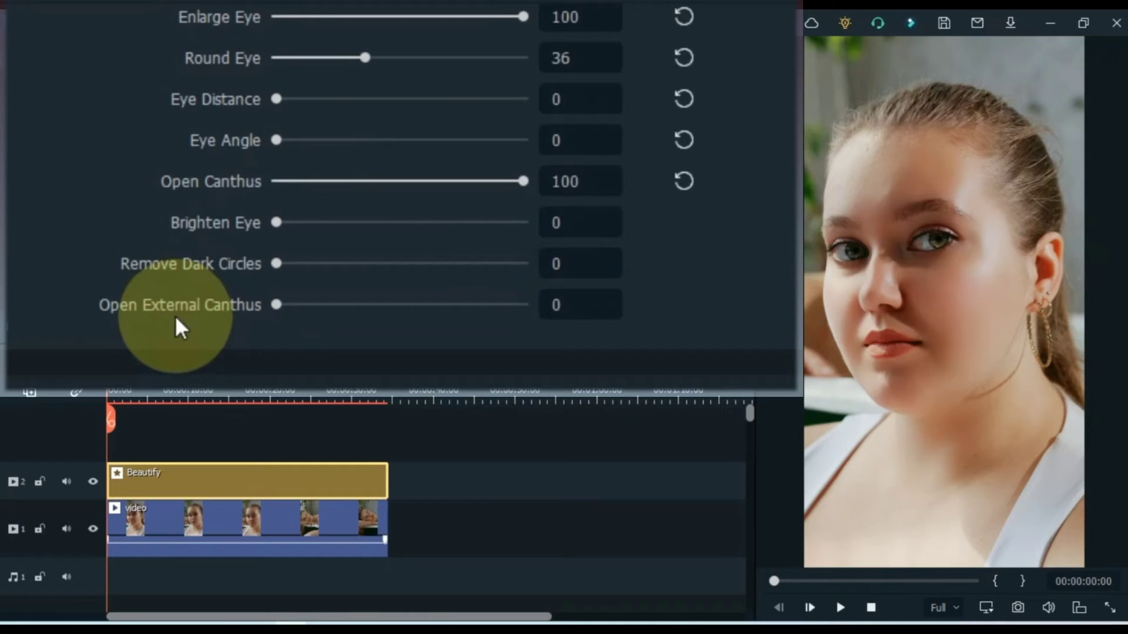
drag(275, 223, 648, 265)
drag(301, 264, 555, 288)
click(315, 305)
drag(315, 305, 638, 299)
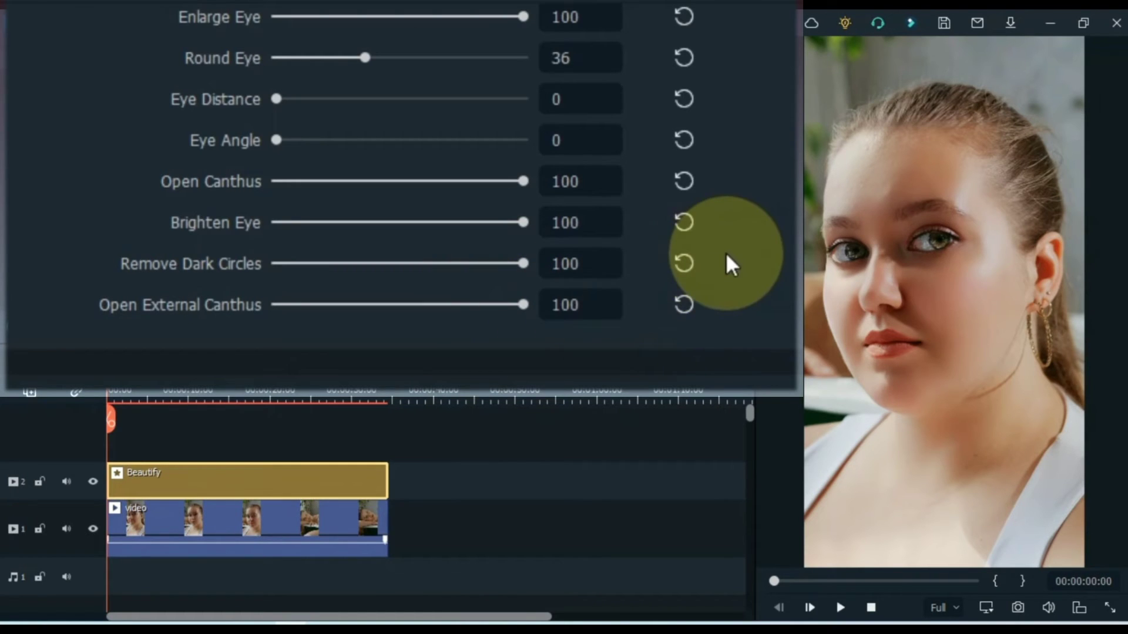
scroll(728, 252, up, 2)
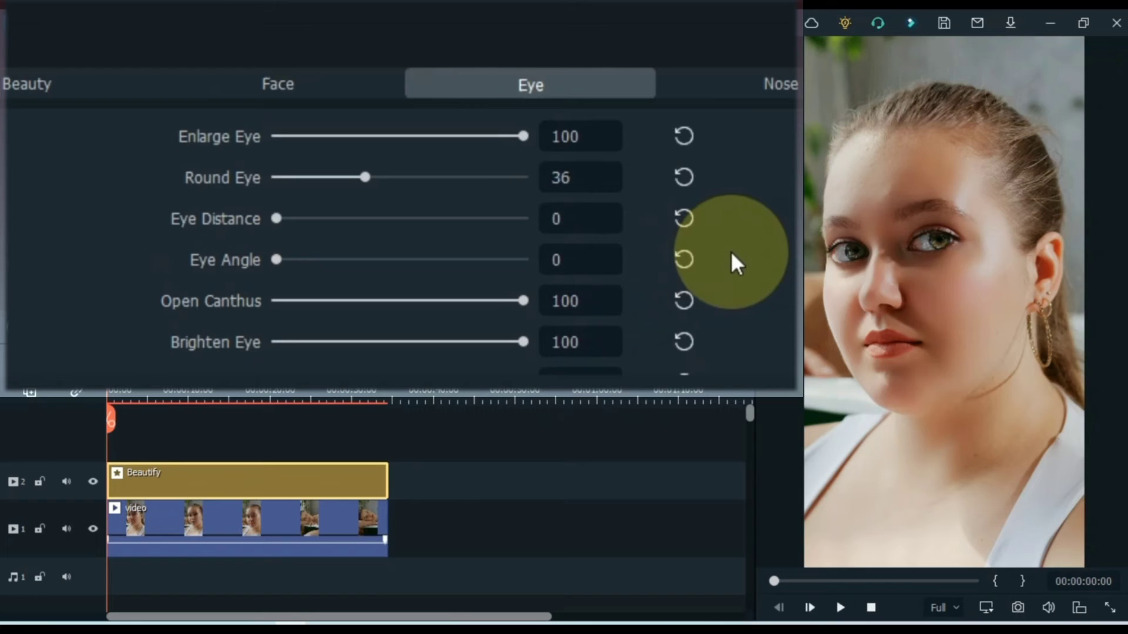
In the Nose tab, set Narrow Nose 27, Nose Length 68 and Profile Rhinoplasty 58.
click(787, 87)
drag(278, 138, 345, 178)
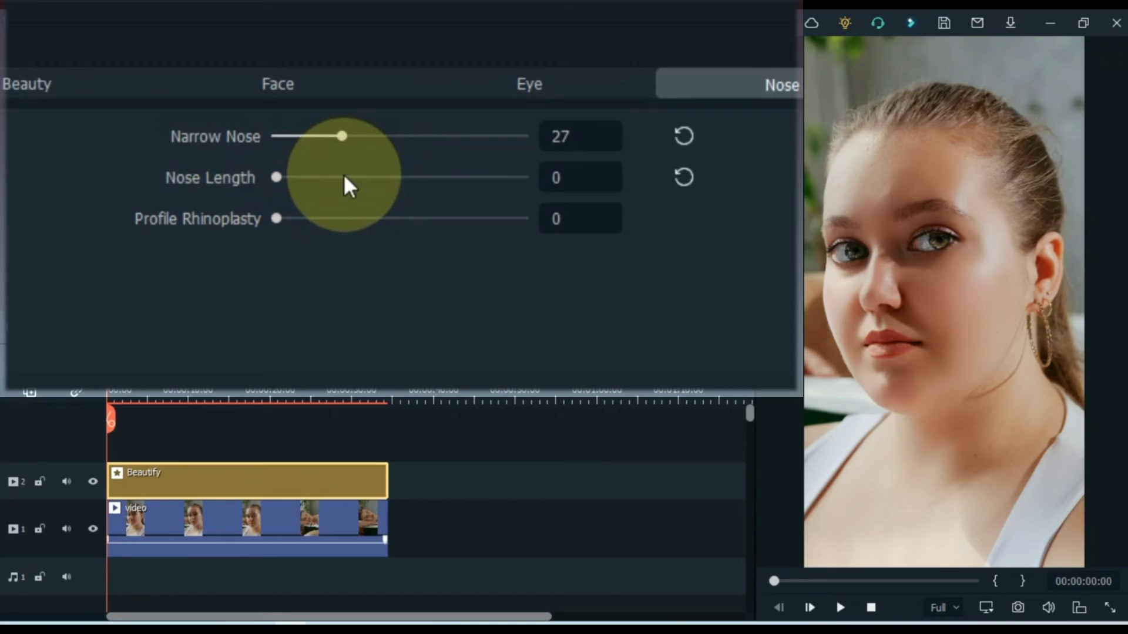
drag(277, 176, 202, 227)
drag(297, 197, 483, 184)
drag(578, 179, 444, 207)
click(294, 219)
drag(348, 219, 642, 226)
drag(389, 246, 422, 247)
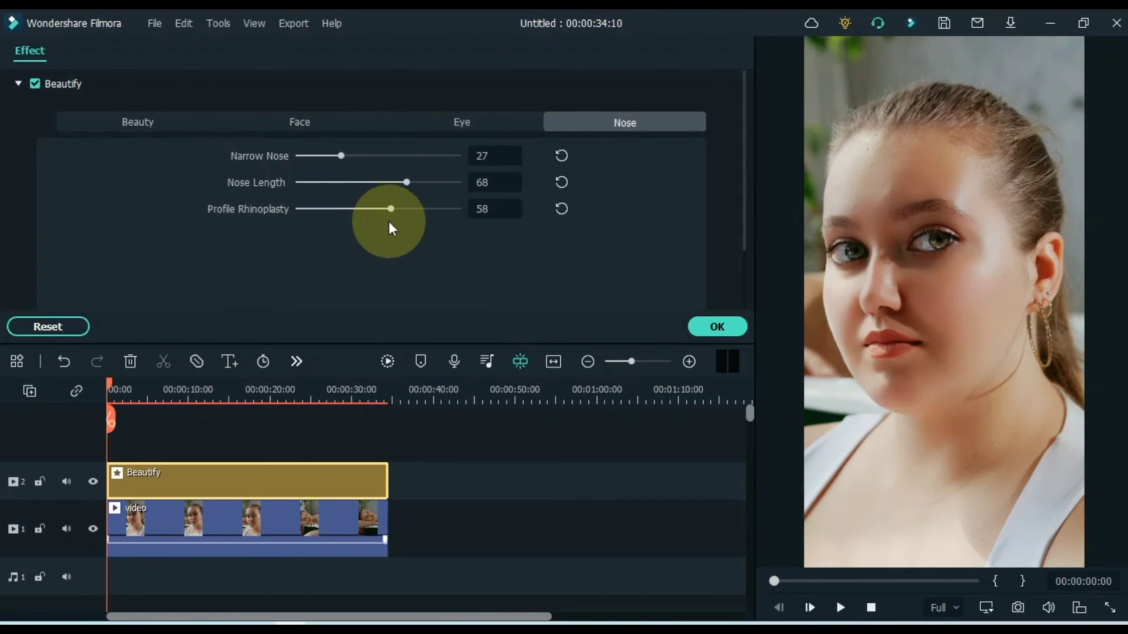
Confirm the Beautify settings and play back the retouched clip.
click(717, 327)
click(241, 451)
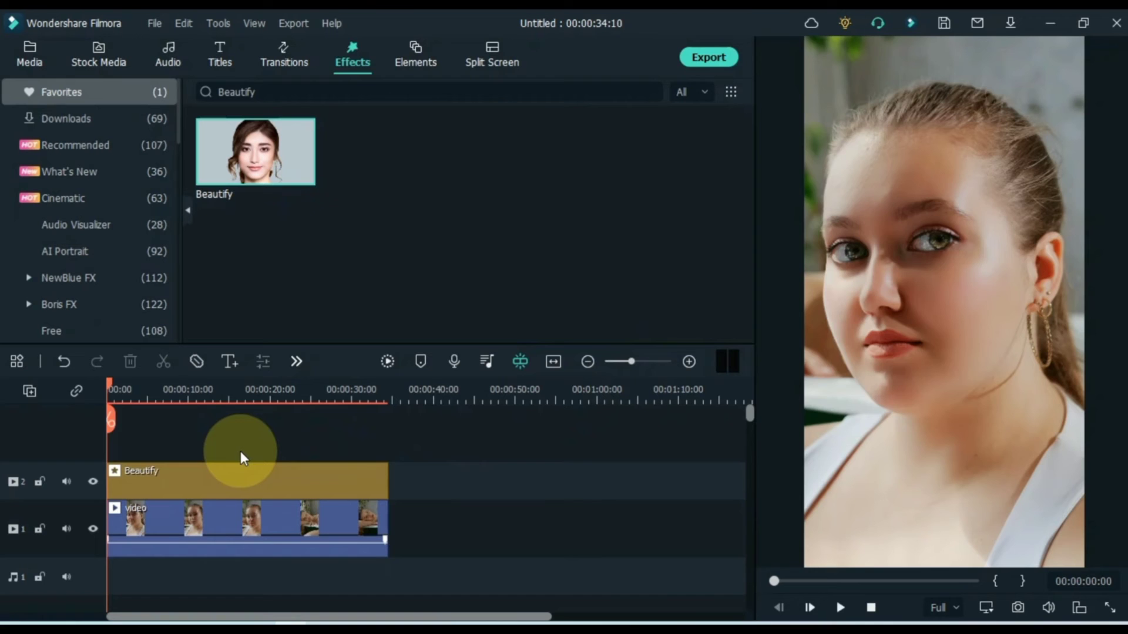
key(space)
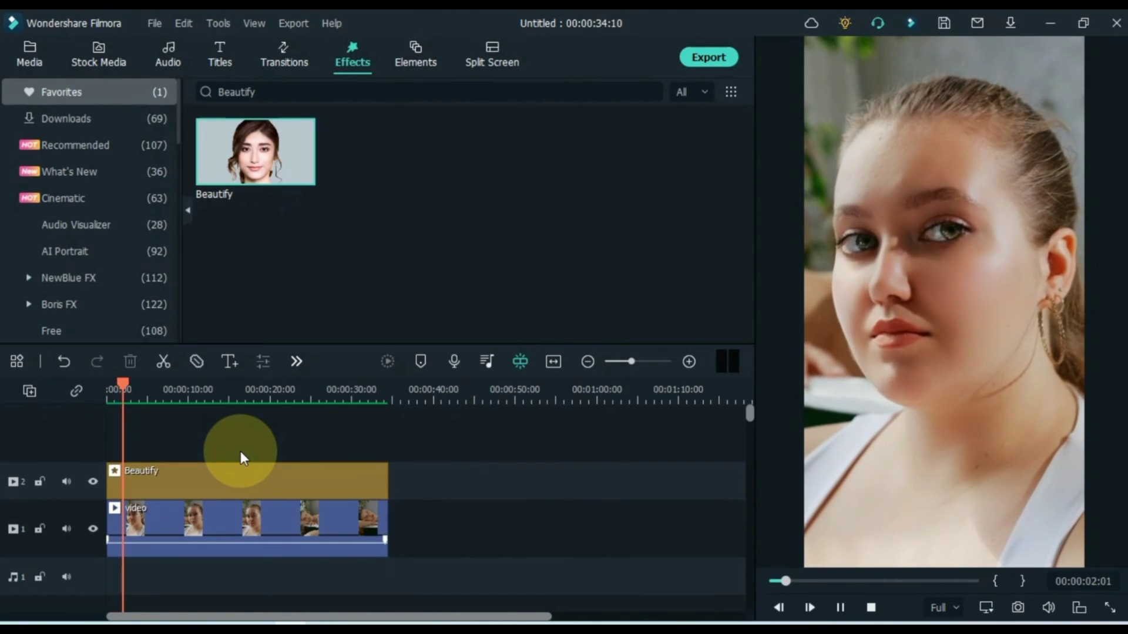